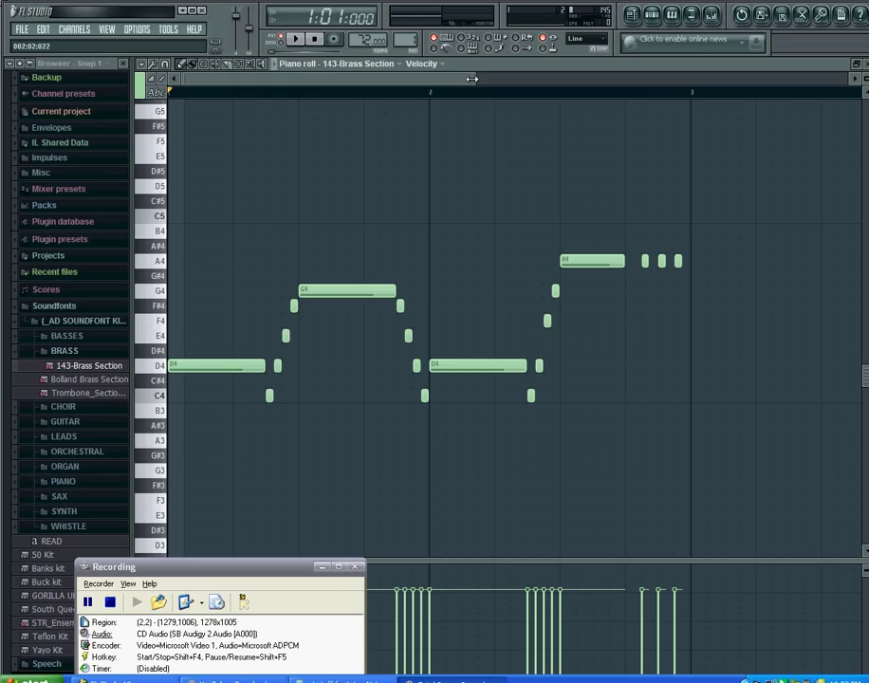
# Zoom the piano roll out horizontally so the whole brass melody sits in the left half.
pyautogui.moveTo(471, 79); pyautogui.dragTo(626, 80)
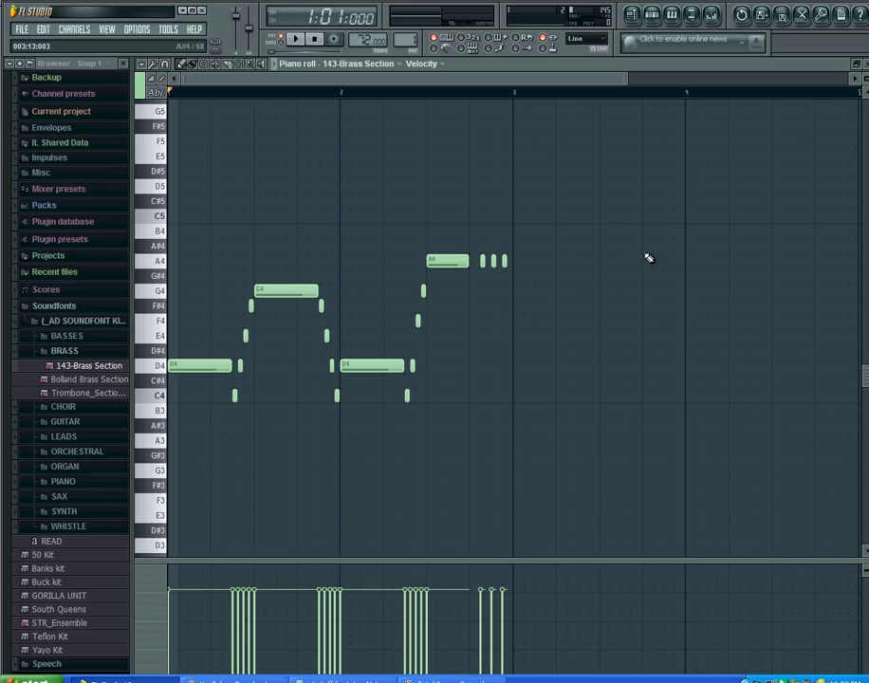
# Select all the brass melody's notes and Shift-drag a duplicate so it starts at bar 3.
pyautogui.click(243, 66)
pyautogui.moveTo(174, 166); pyautogui.dragTo(514, 448)
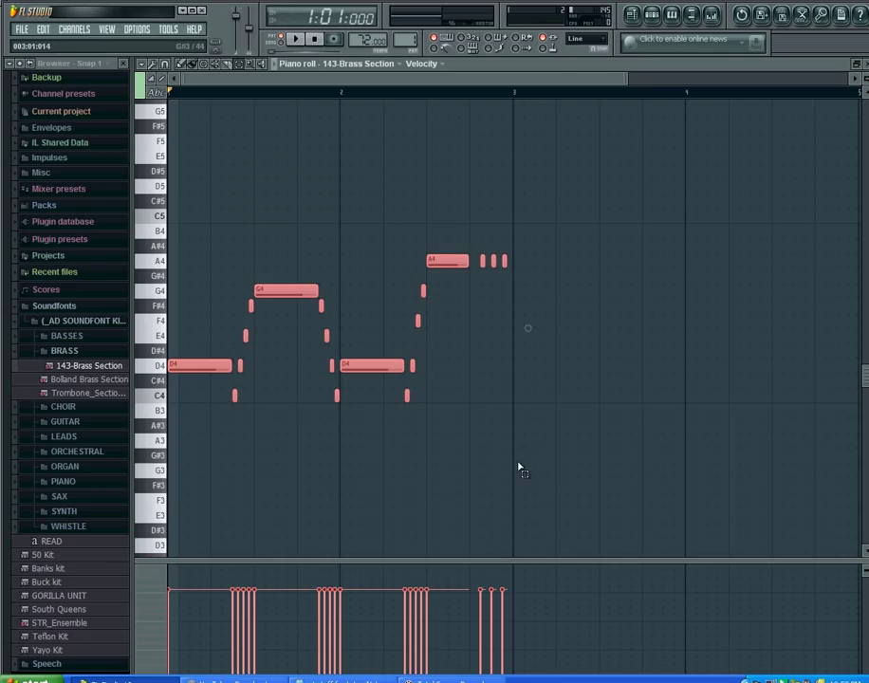
pyautogui.click(190, 370)
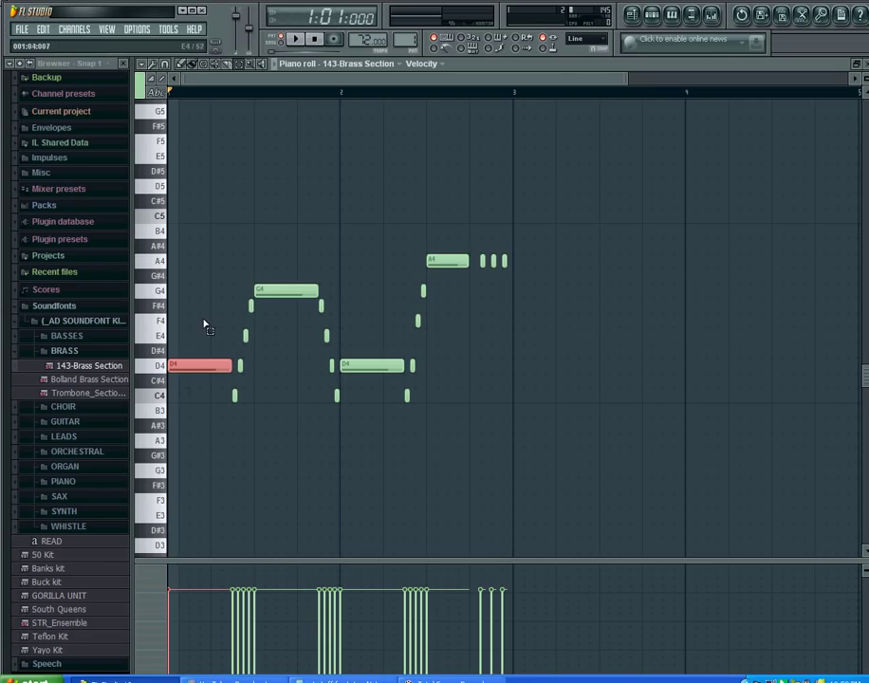
pyautogui.moveTo(173, 163); pyautogui.dragTo(509, 469)
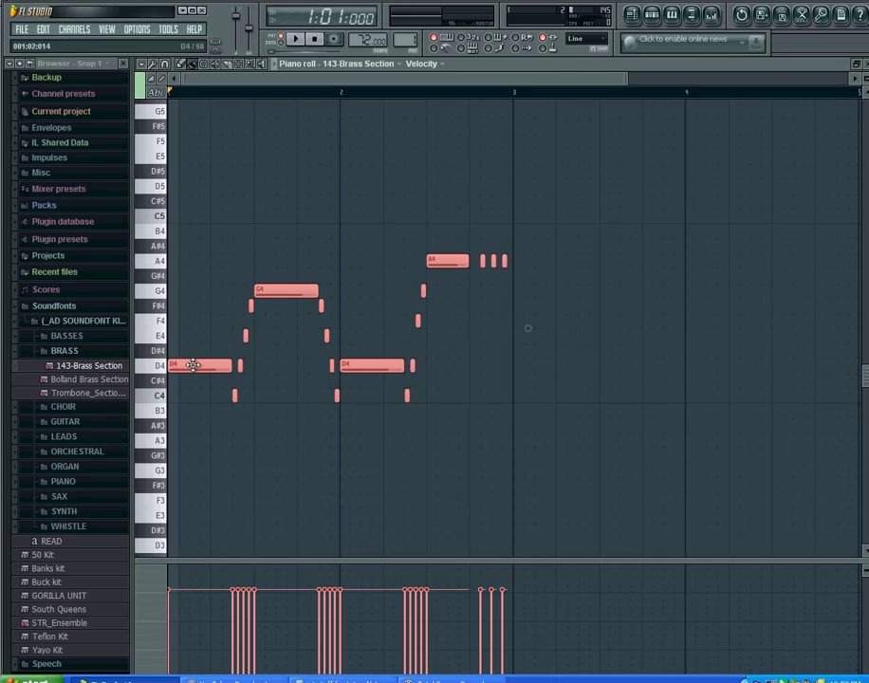
pyautogui.moveTo(193, 365); pyautogui.dragTo(522, 371)
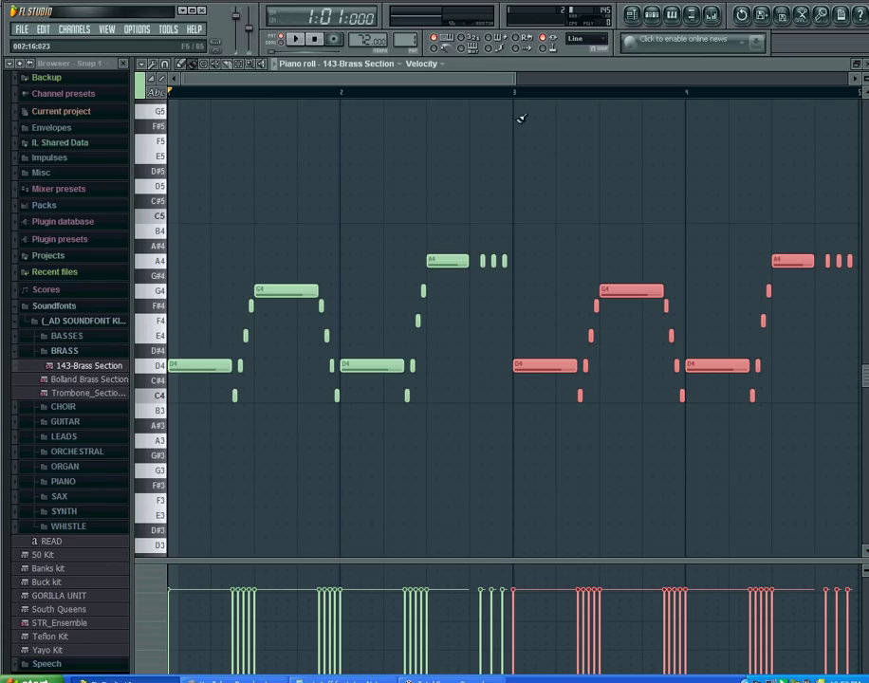
pyautogui.click(321, 133)
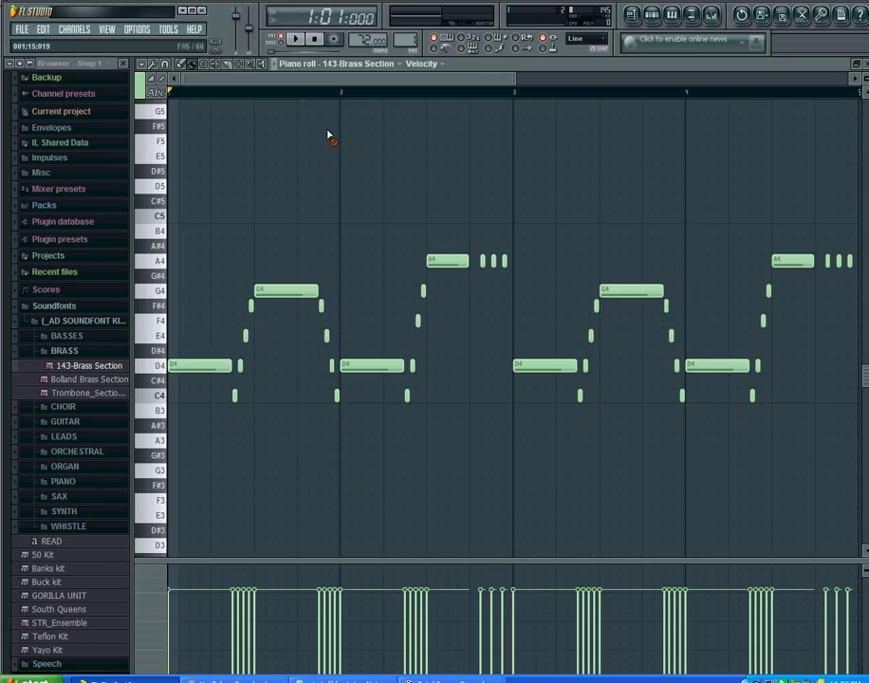
pyautogui.click(299, 41)
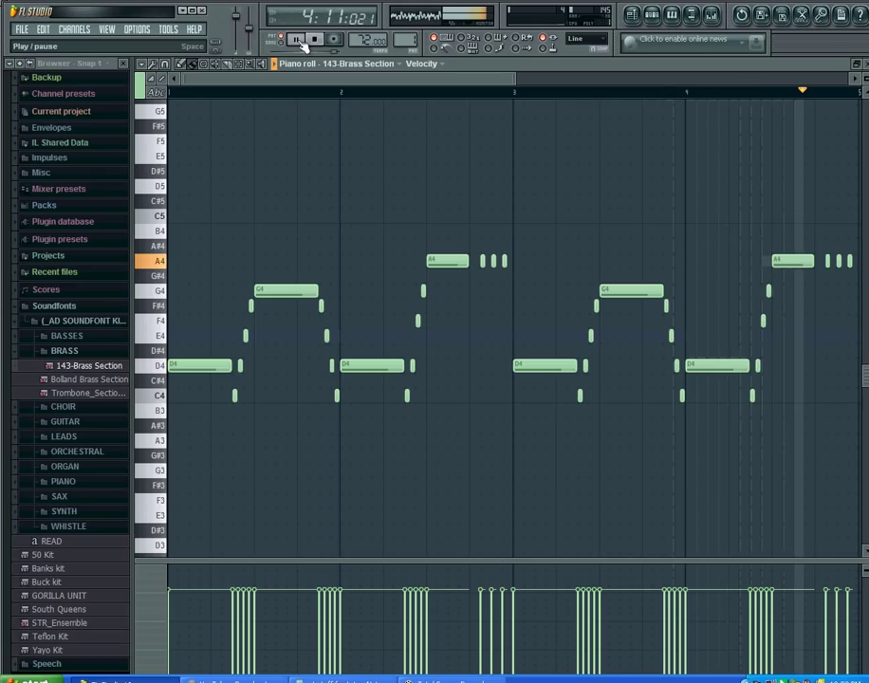
pyautogui.click(315, 39)
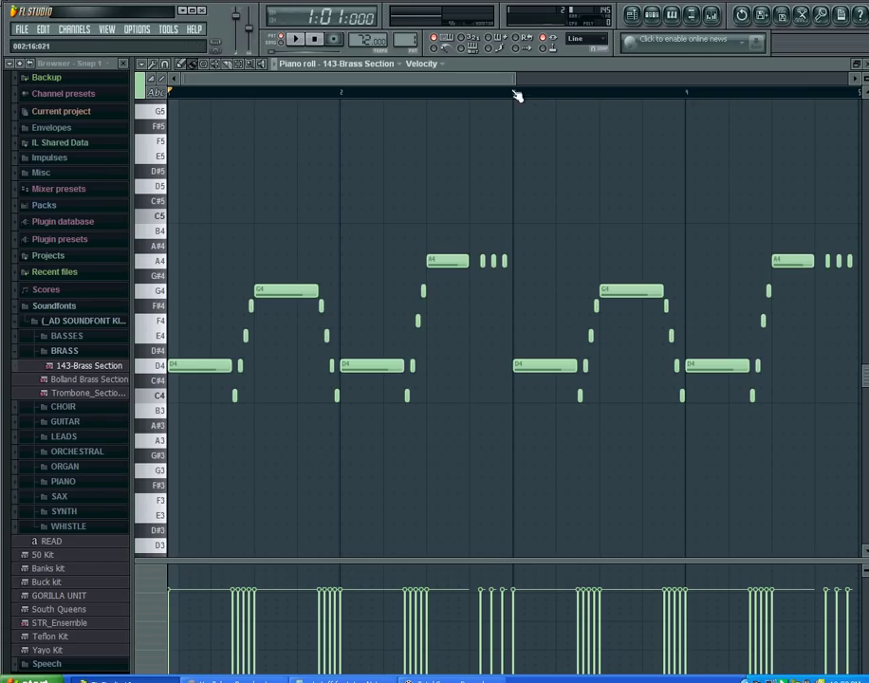
# Replace the copy's held A4 ending in bar 4 with four short, evenly spaced A4 notes.
pyautogui.rightClick(797, 262)
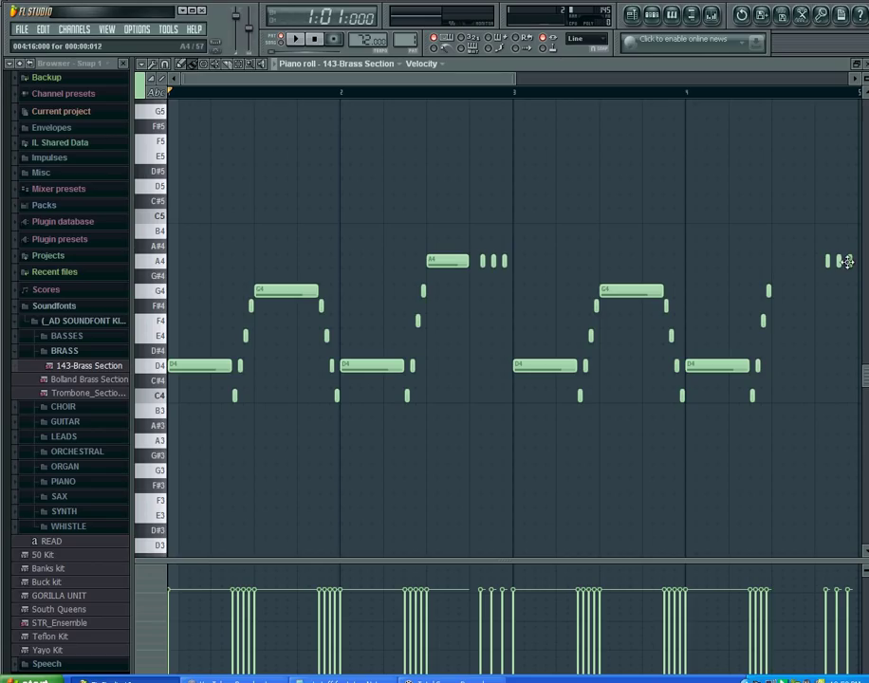
pyautogui.rightClick(838, 261)
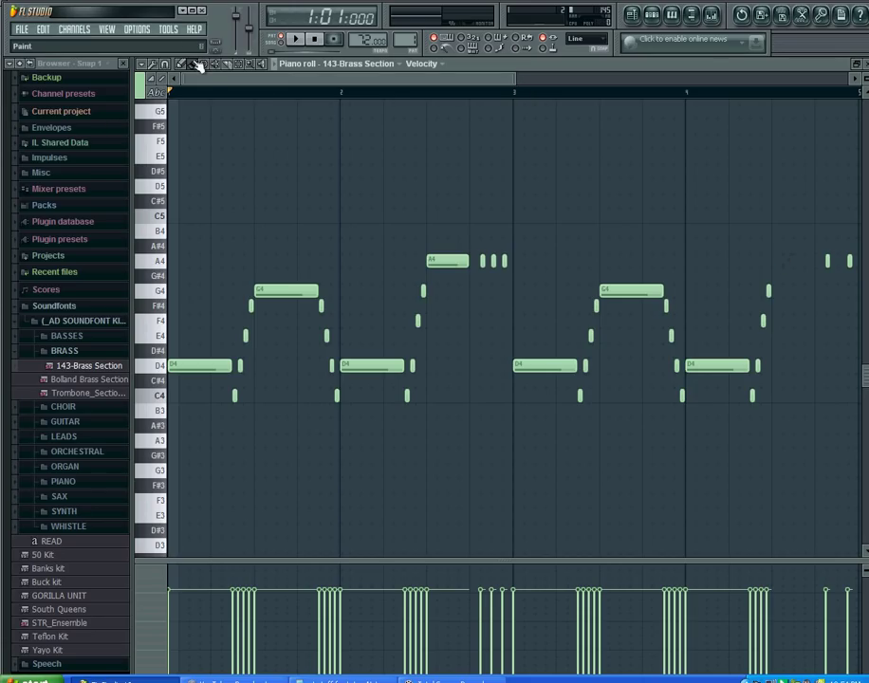
pyautogui.click(776, 262)
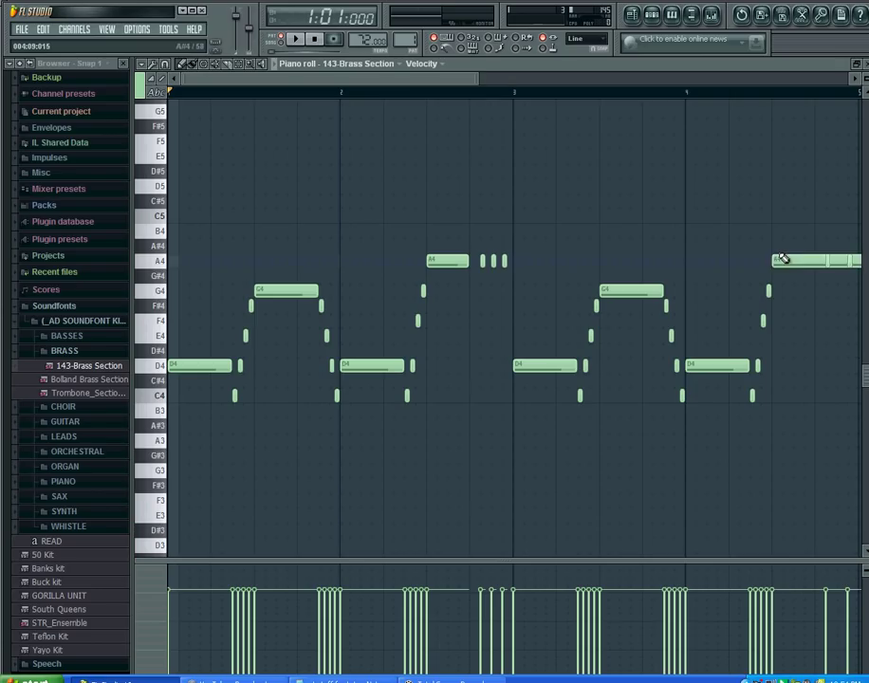
pyautogui.rightClick(779, 262)
pyautogui.click(775, 261)
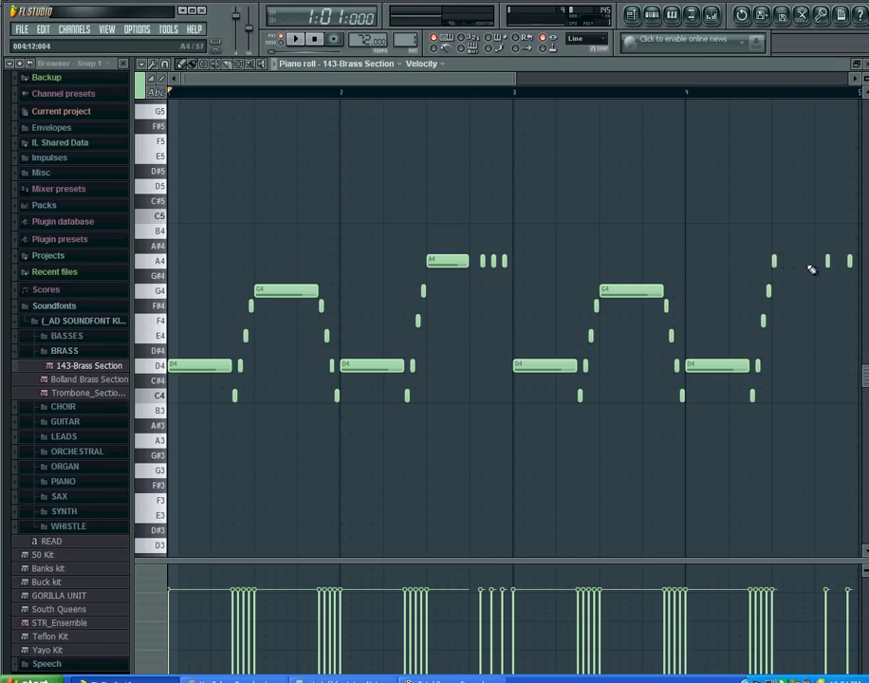
pyautogui.click(796, 261)
pyautogui.moveTo(827, 261)
pyautogui.mouseDown()
pyautogui.moveTo(815, 261)
pyautogui.moveTo(838, 262)
pyautogui.mouseUp()
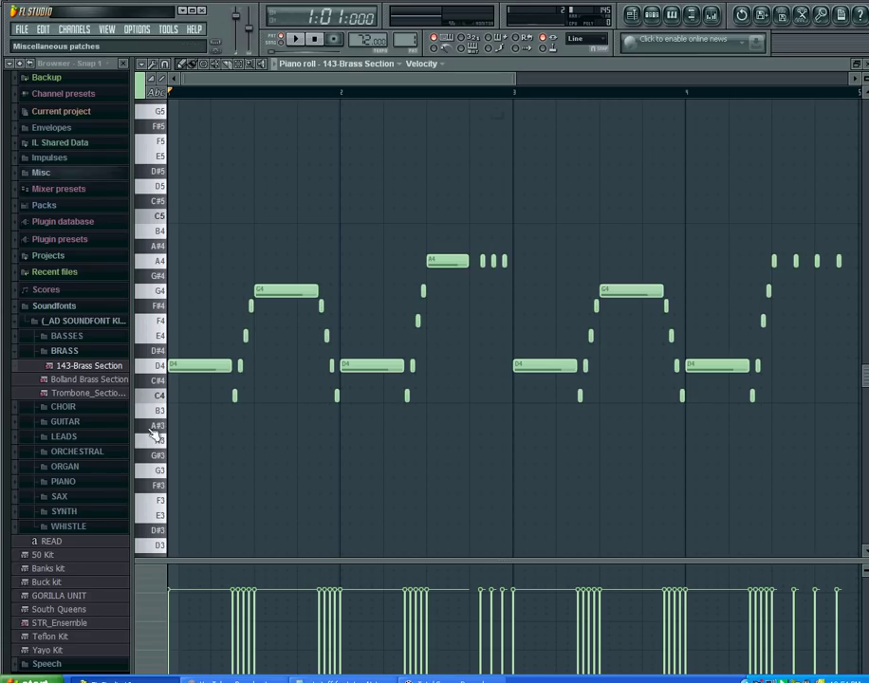
# Play the edited brass melody to audition it, then stop playback.
pyautogui.click(301, 39)
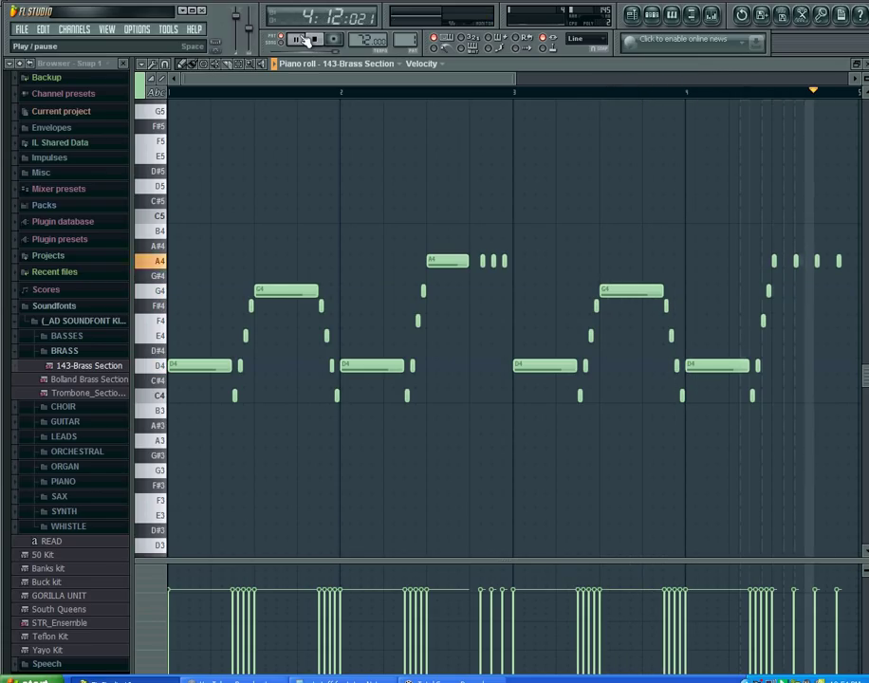
pyautogui.click(314, 40)
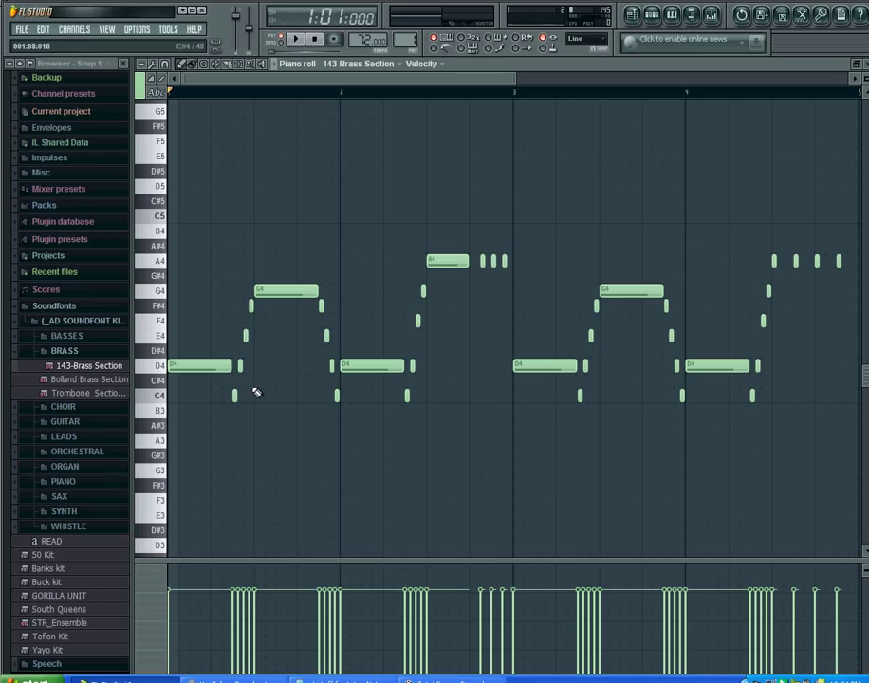
# Add 198-Legato strings from the ORCHESTRAL folder as a new channel in Pattern 1.
pyautogui.click(652, 19)
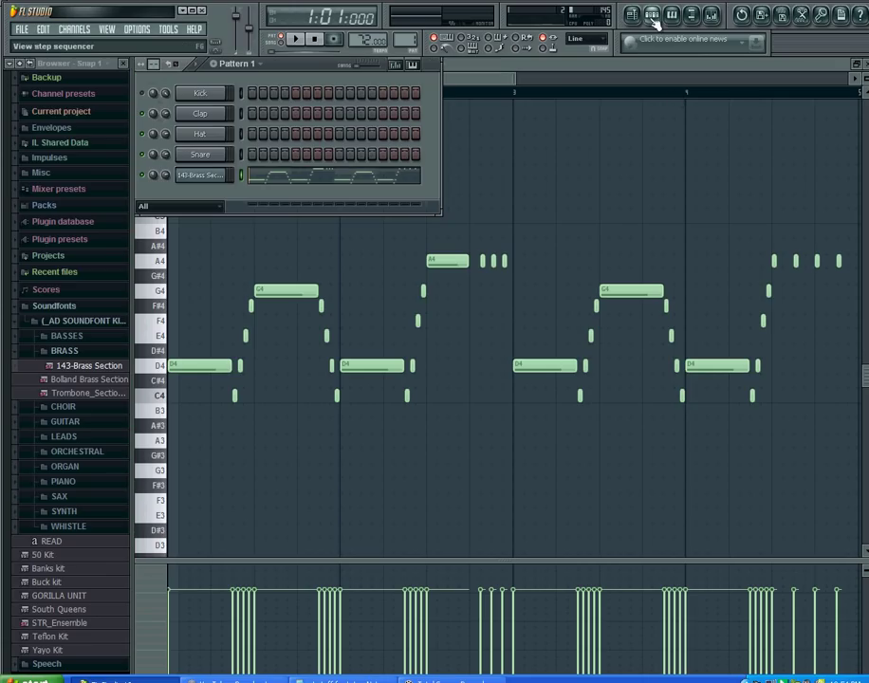
pyautogui.moveTo(288, 69); pyautogui.dragTo(427, 215)
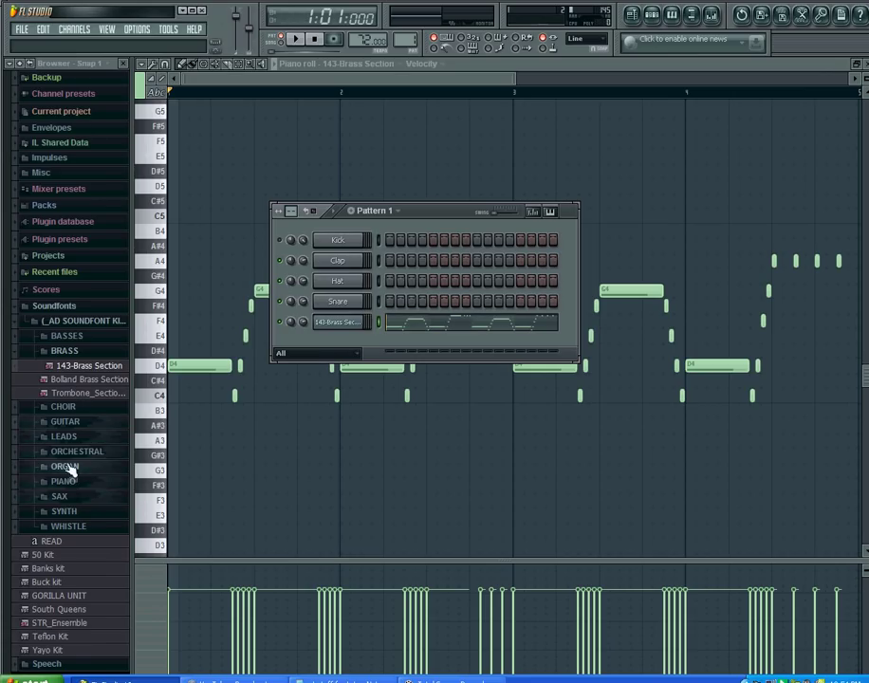
pyautogui.click(68, 452)
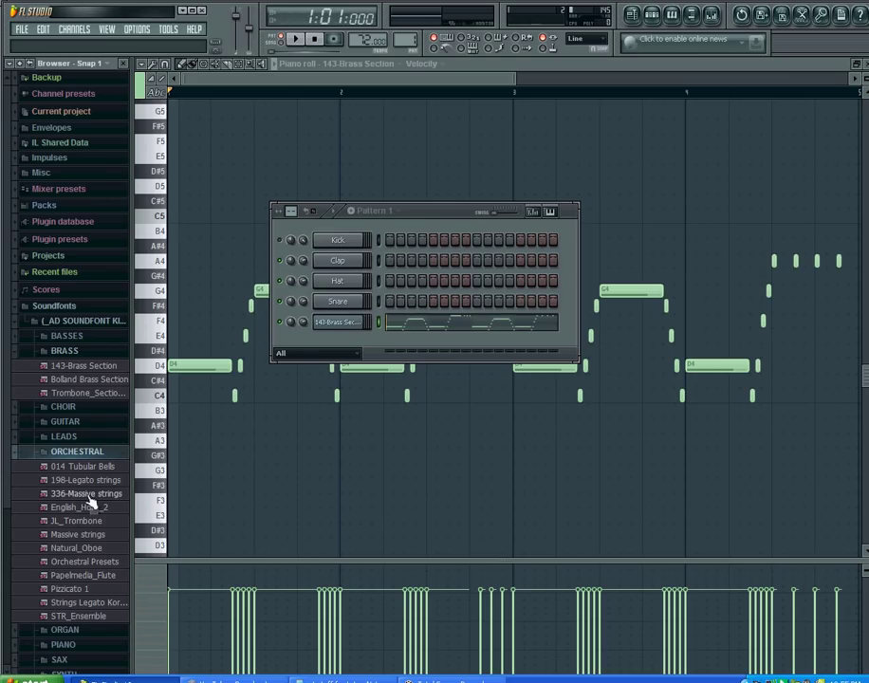
pyautogui.moveTo(90, 486); pyautogui.dragTo(354, 345)
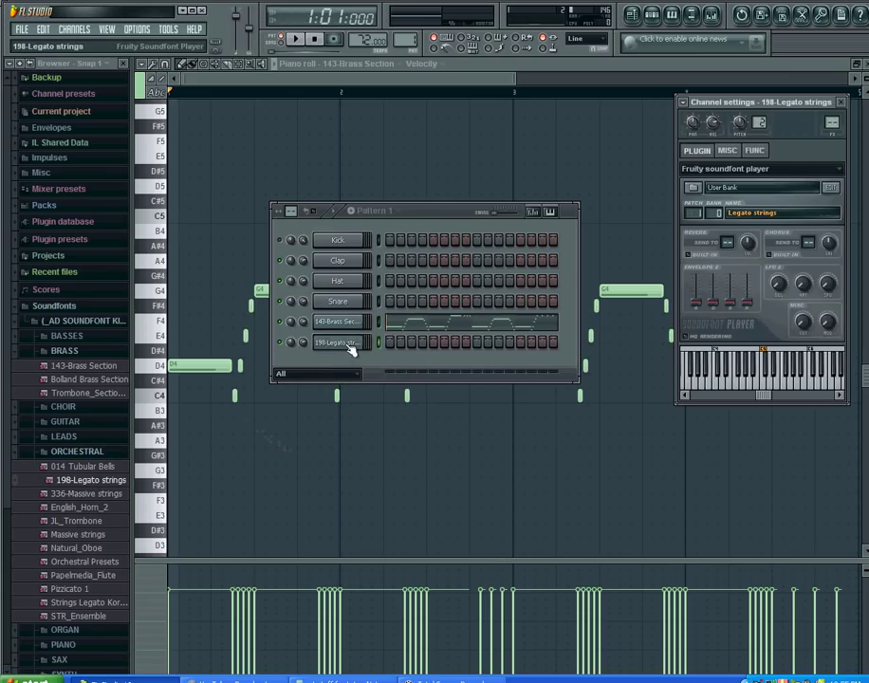
# Check that the new Legato strings channel's piano roll is still empty.
pyautogui.rightClick(366, 345)
pyautogui.click(385, 342)
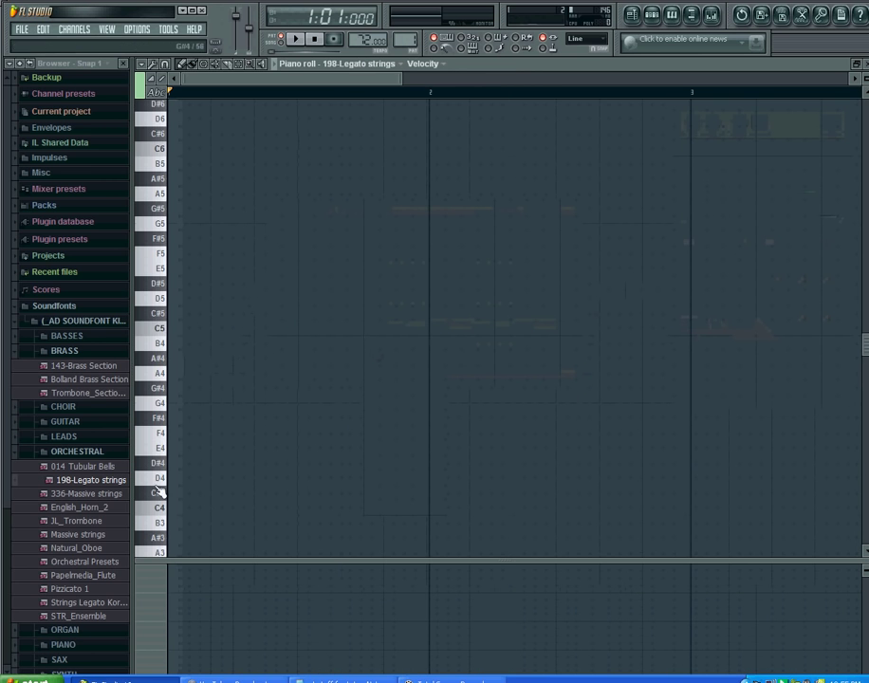
pyautogui.click(862, 64)
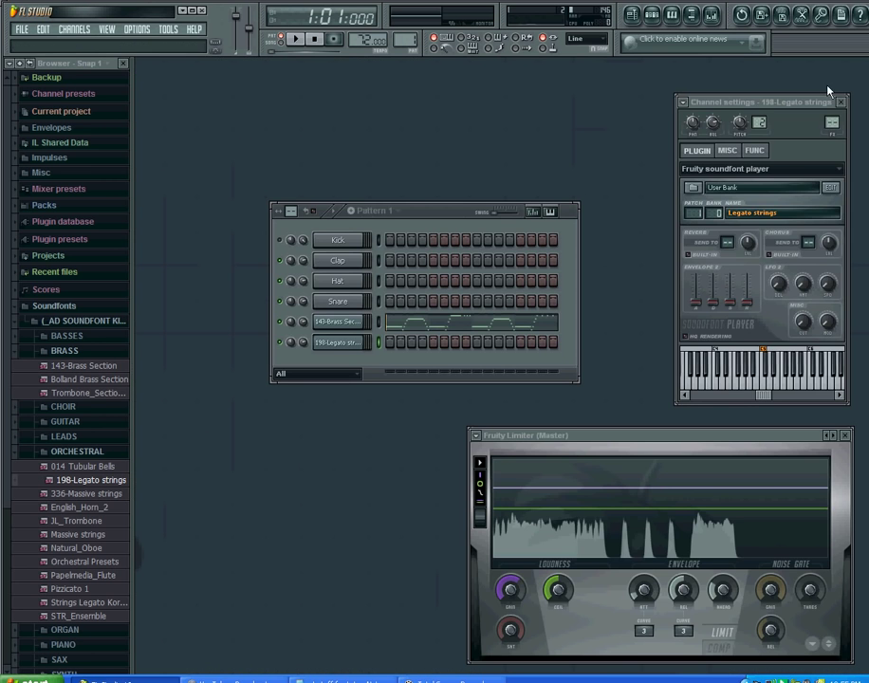
# Select and copy all notes of the 143-Brass Section melody.
pyautogui.click(409, 329)
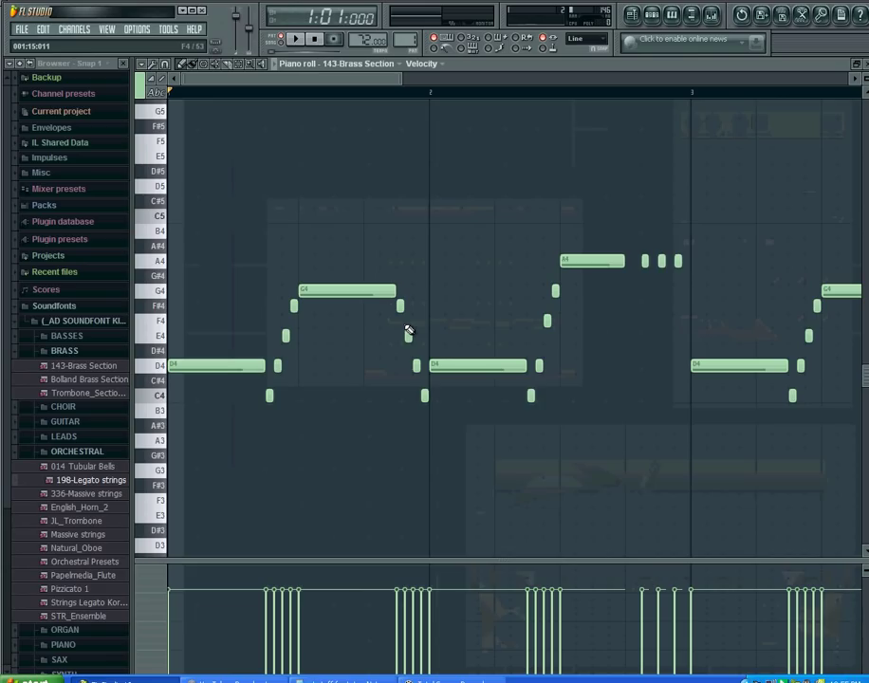
pyautogui.hotkey('ctrl', 'a')
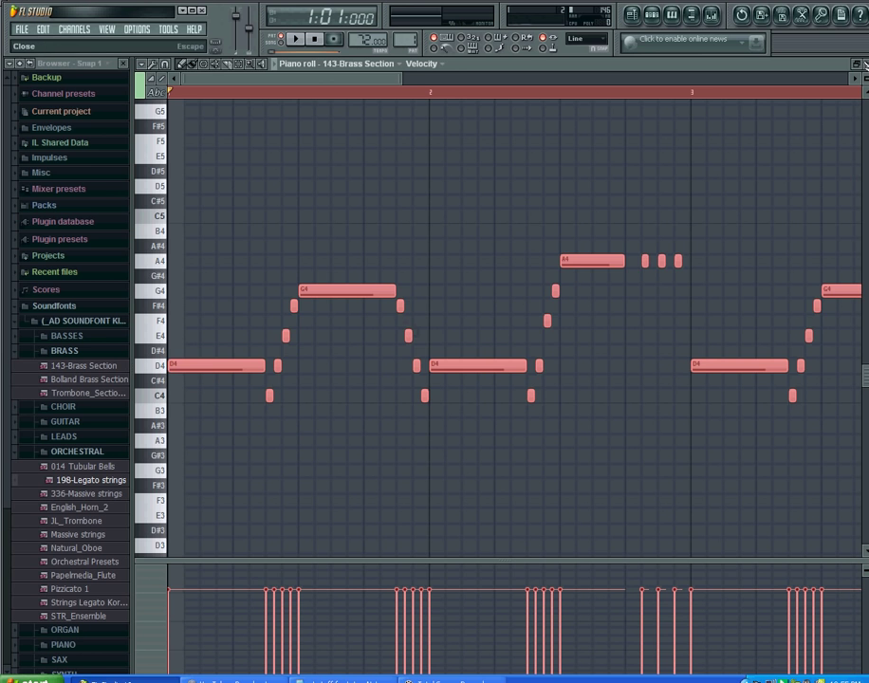
pyautogui.click(863, 68)
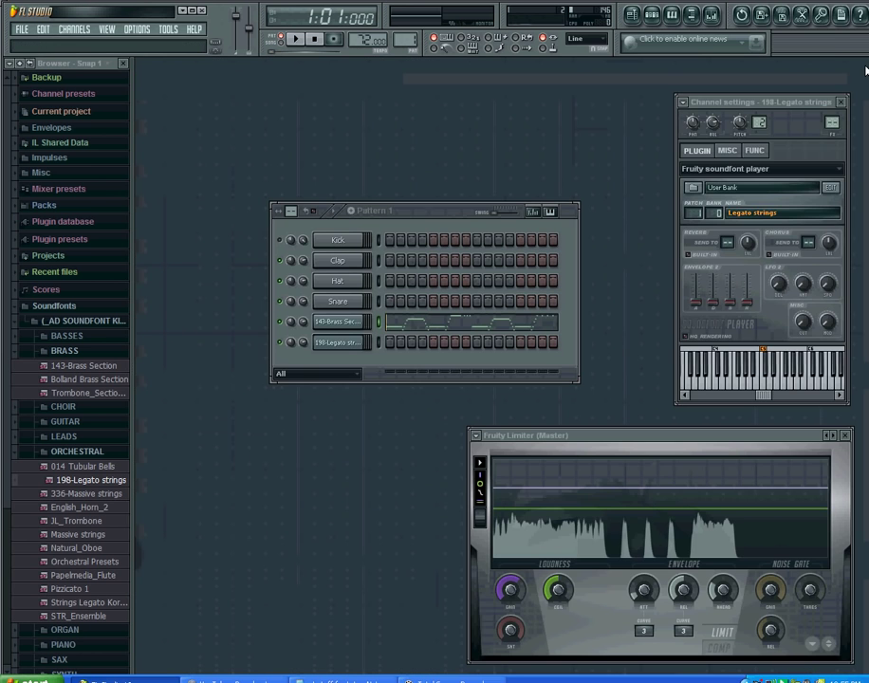
# Paste the brass melody into the 198-Legato strings piano roll and play the layered pattern.
pyautogui.rightClick(364, 339)
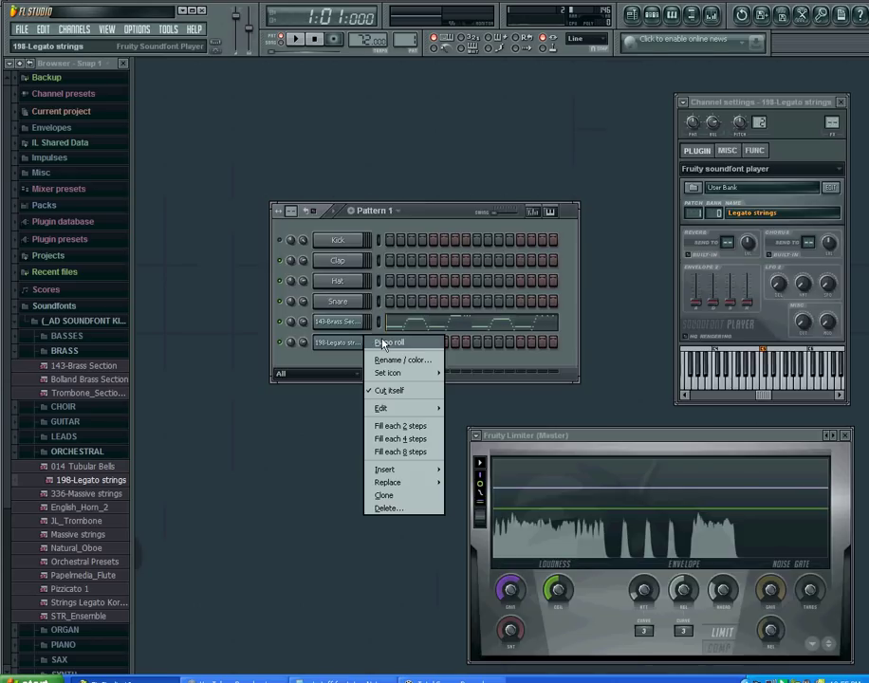
pyautogui.click(385, 342)
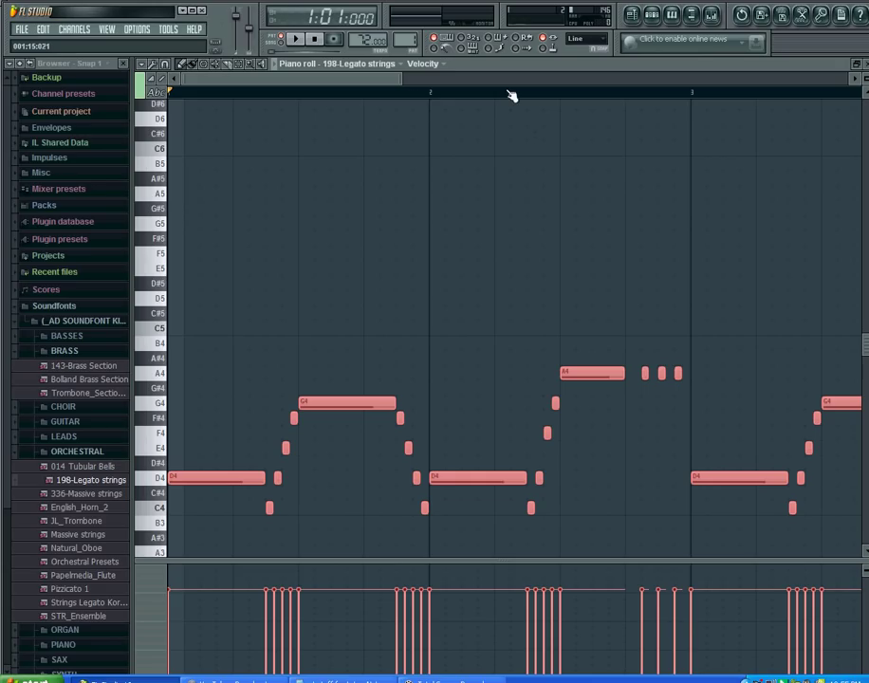
pyautogui.moveTo(510, 96); pyautogui.dragTo(471, 101)
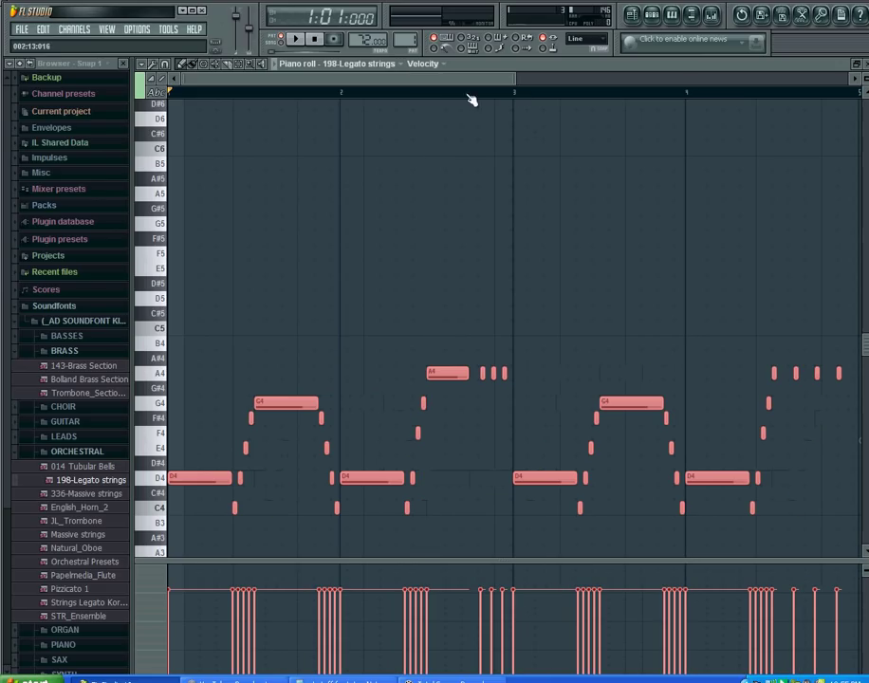
pyautogui.click(301, 41)
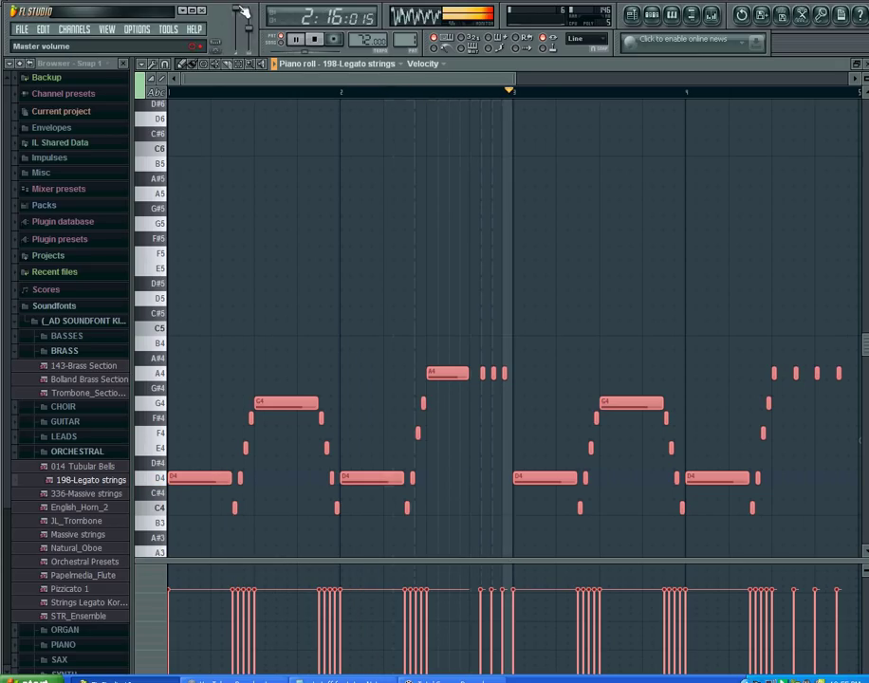
pyautogui.click(652, 16)
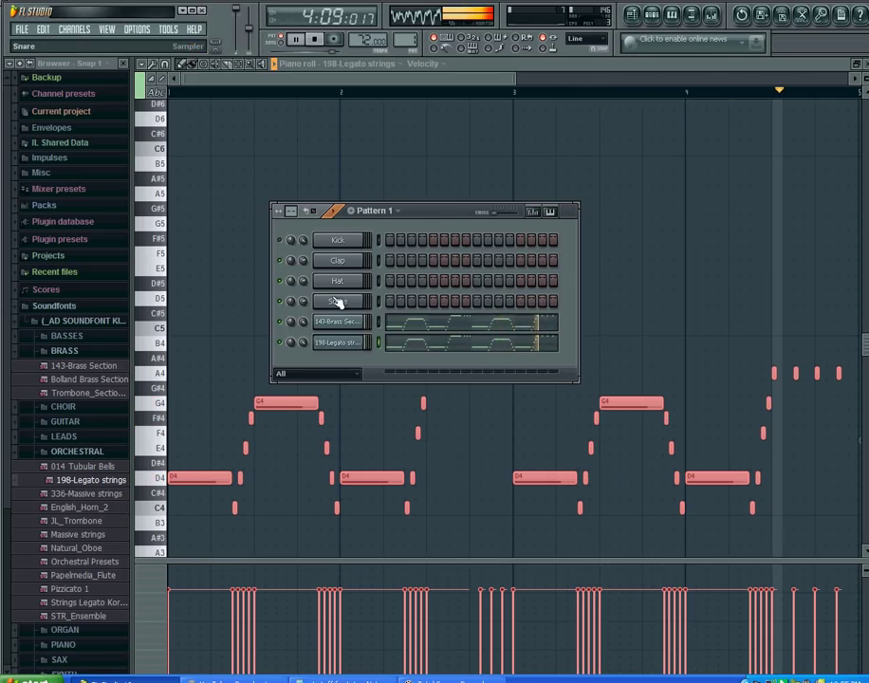
# Stop playback, add an English_Horn_2 channel, and paste the brass melody into its piano roll.
pyautogui.click(316, 40)
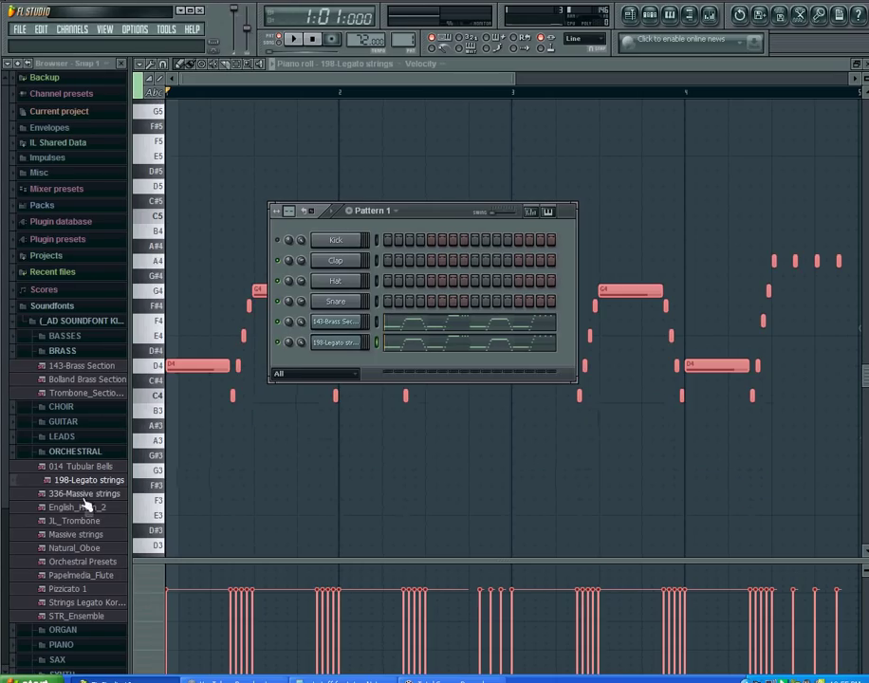
pyautogui.moveTo(100, 520); pyautogui.dragTo(349, 375)
pyautogui.rightClick(366, 364)
pyautogui.click(369, 364)
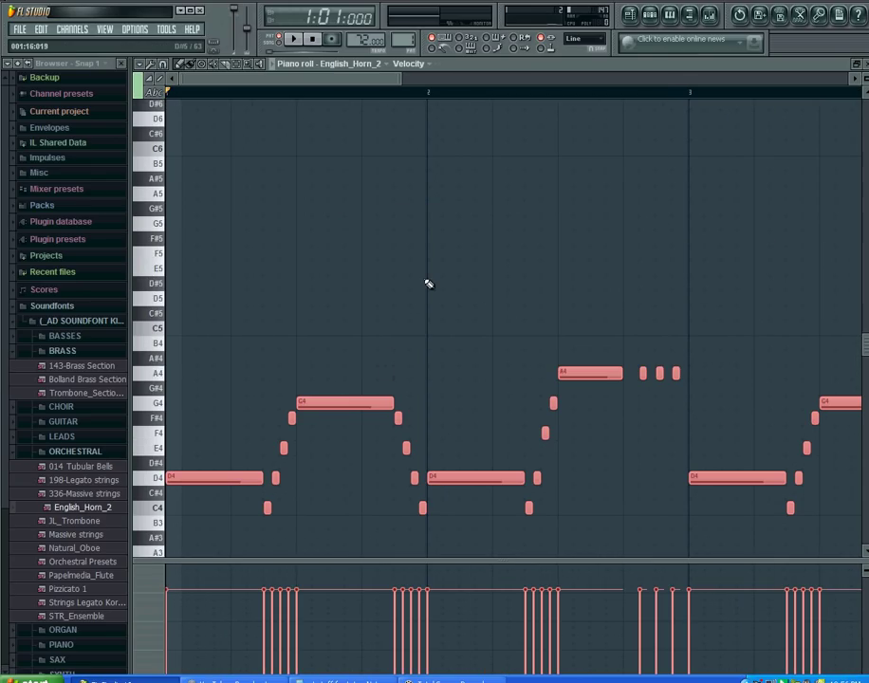
pyautogui.scroll(-3, 429, 284)
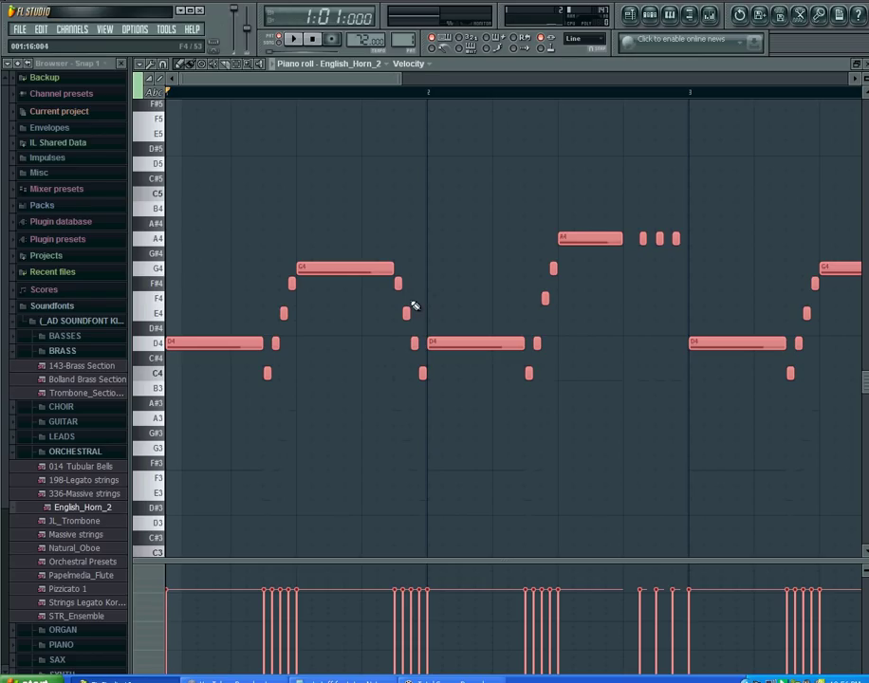
pyautogui.scroll(-2, 374, 343)
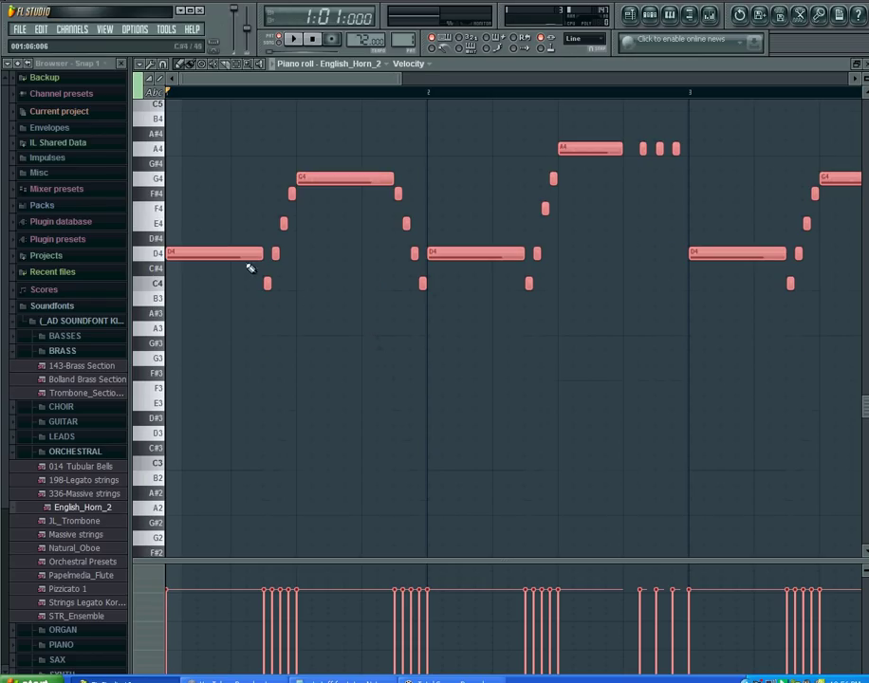
# Duplicate English_Horn_2's melody an octave lower starting on D3, then audition and stop.
pyautogui.moveTo(223, 254); pyautogui.dragTo(188, 432)
pyautogui.click(294, 43)
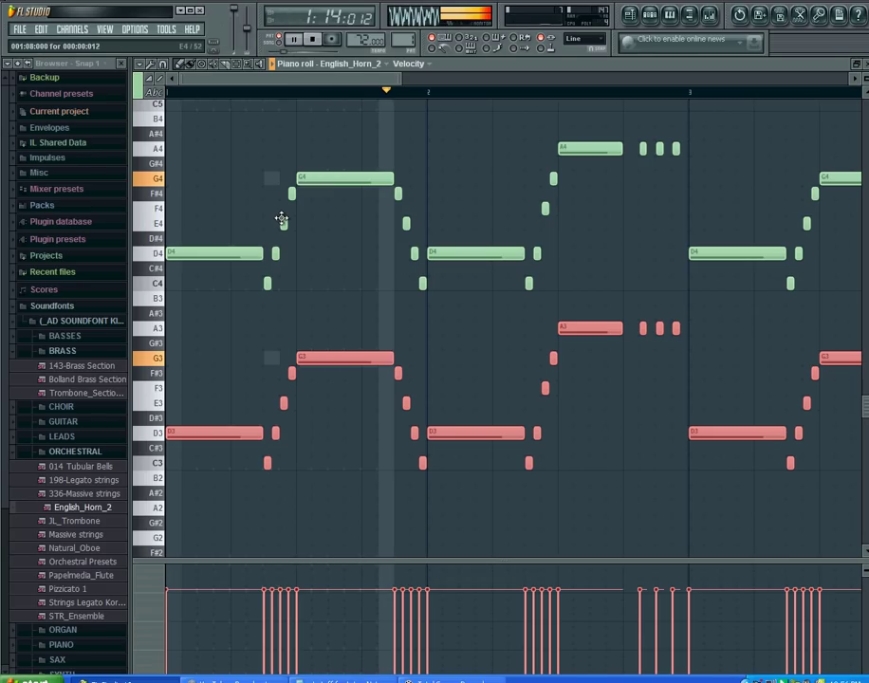
pyautogui.scroll(-5, 282, 220)
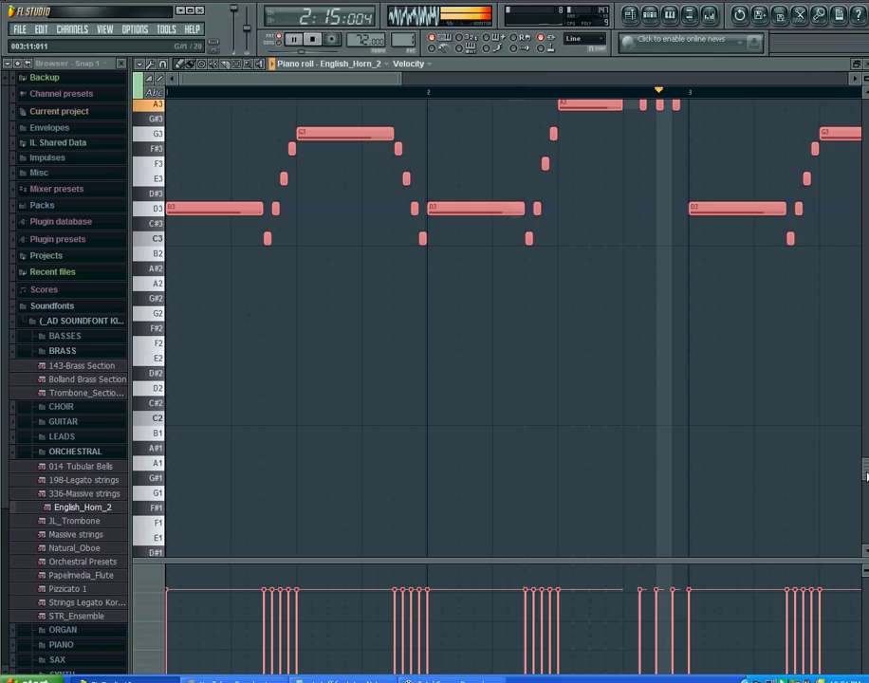
pyautogui.scroll(6, 865, 476)
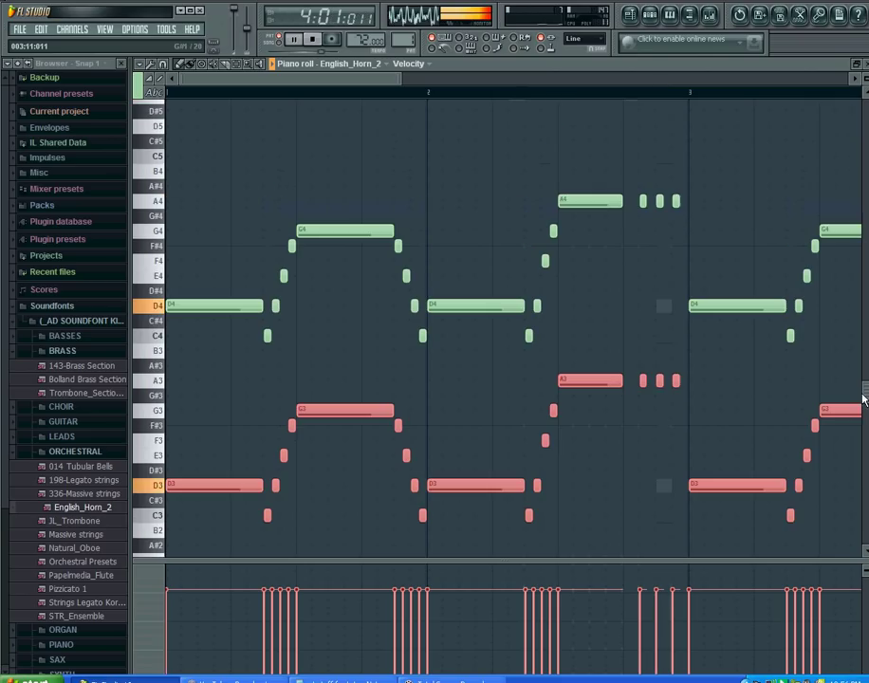
pyautogui.click(313, 40)
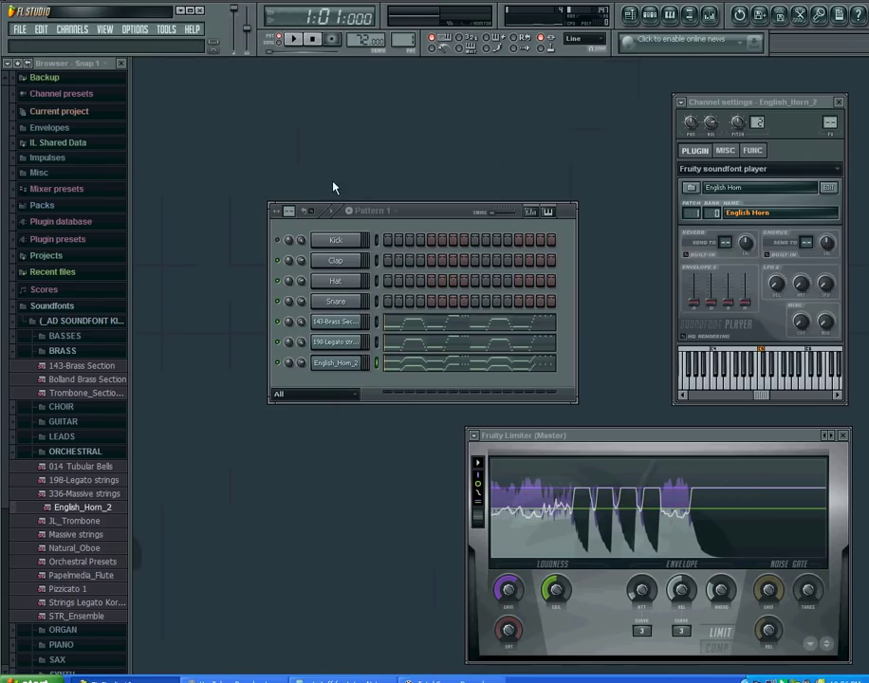
pyautogui.click(295, 39)
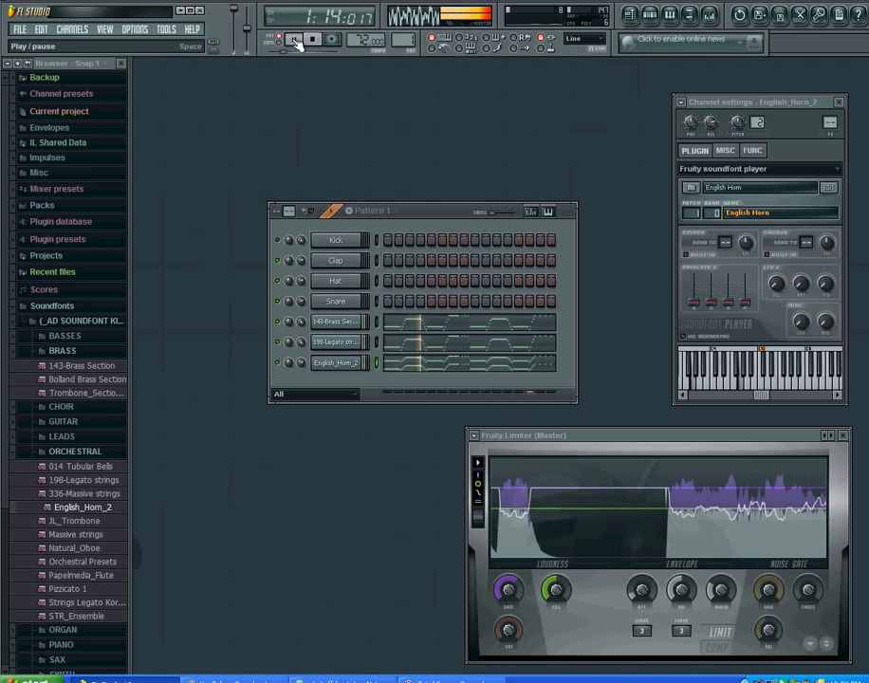
pyautogui.click(311, 42)
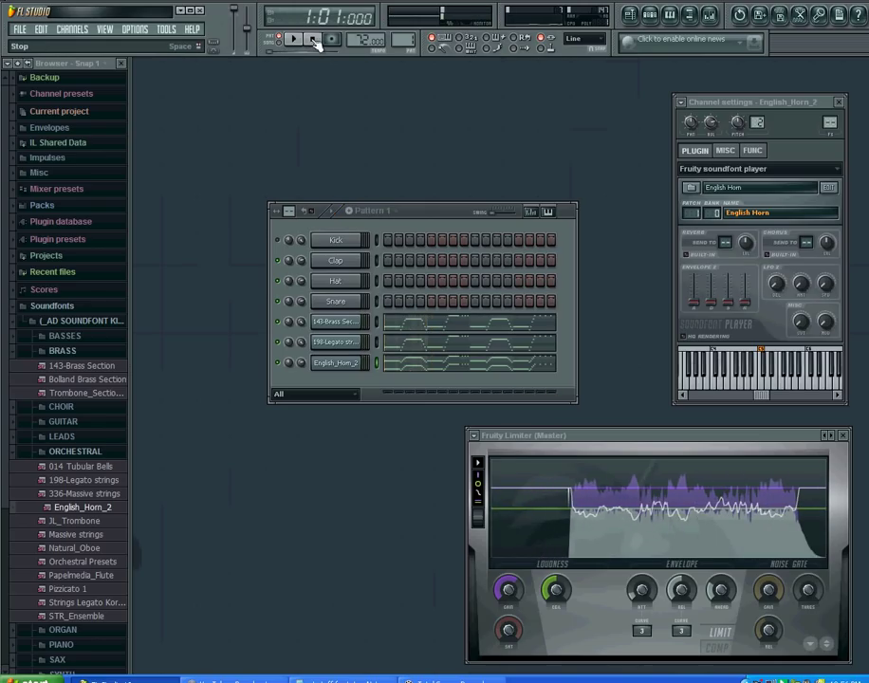